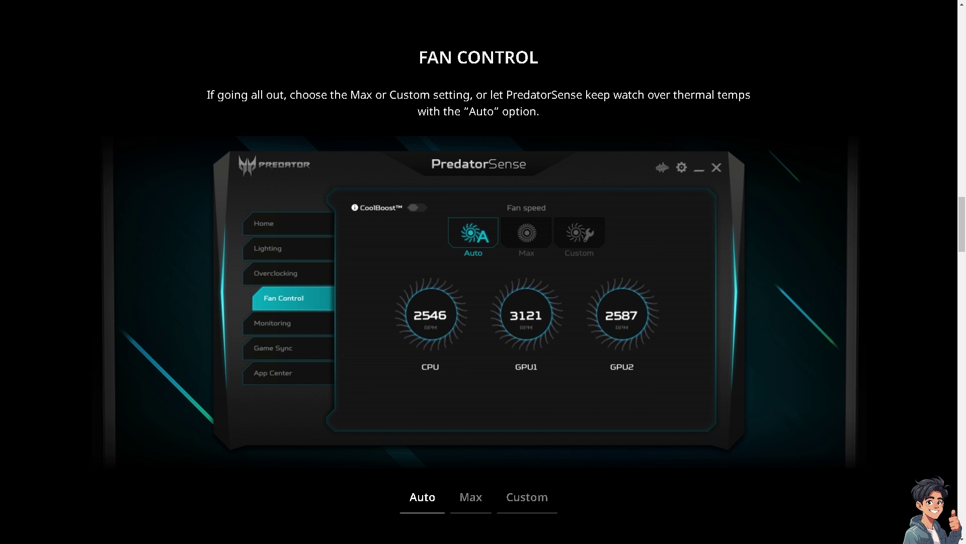
Jump to the PredatorSense overview and scroll to Overclocking, showing GPU Normal mode at 640 MHz.
key(Home)
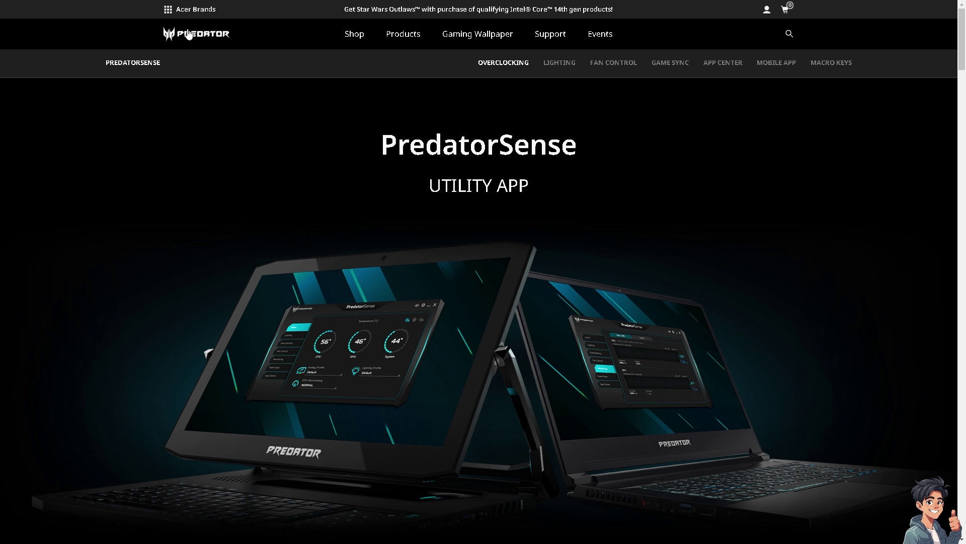
click(150, 62)
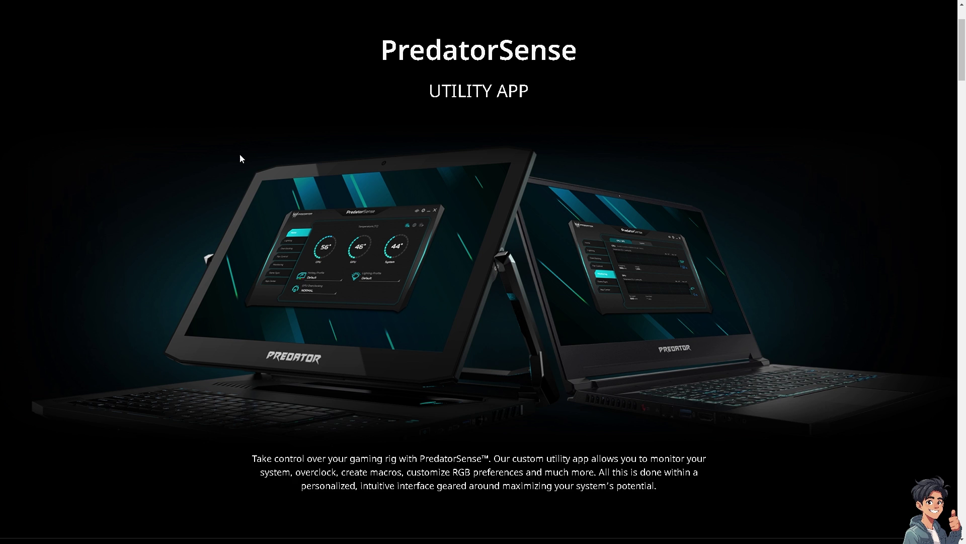
scroll(230, 147, up, 1)
scroll(458, 349, down, 10)
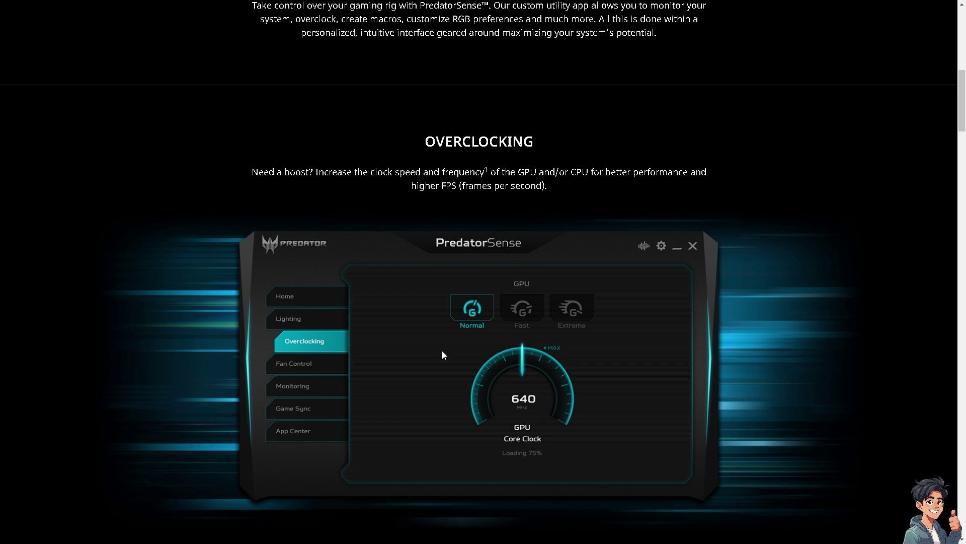
scroll(465, 347, up, 2)
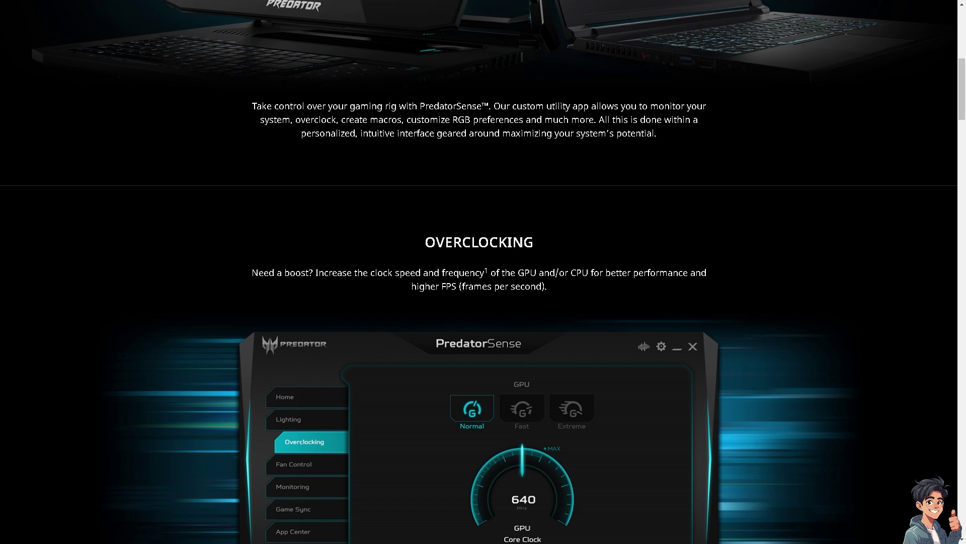
Leave fullscreen, launch Settings from Windows search and go to Update & Security.
key(F11)
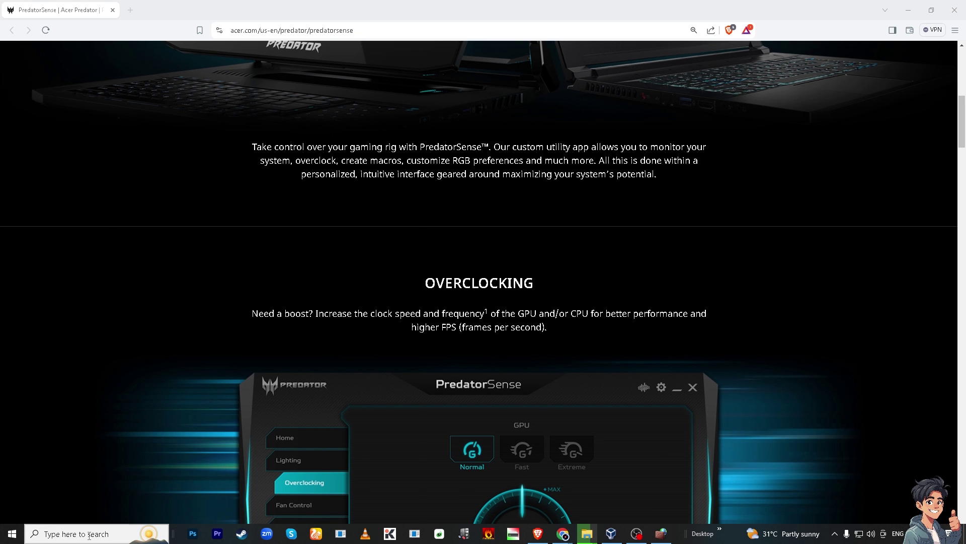
click(90, 537)
text(e)
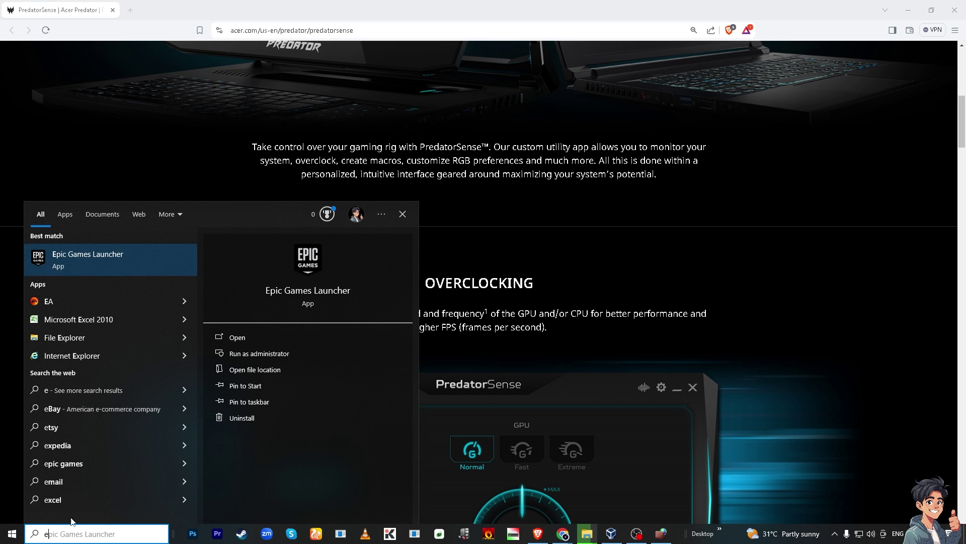
text(set)
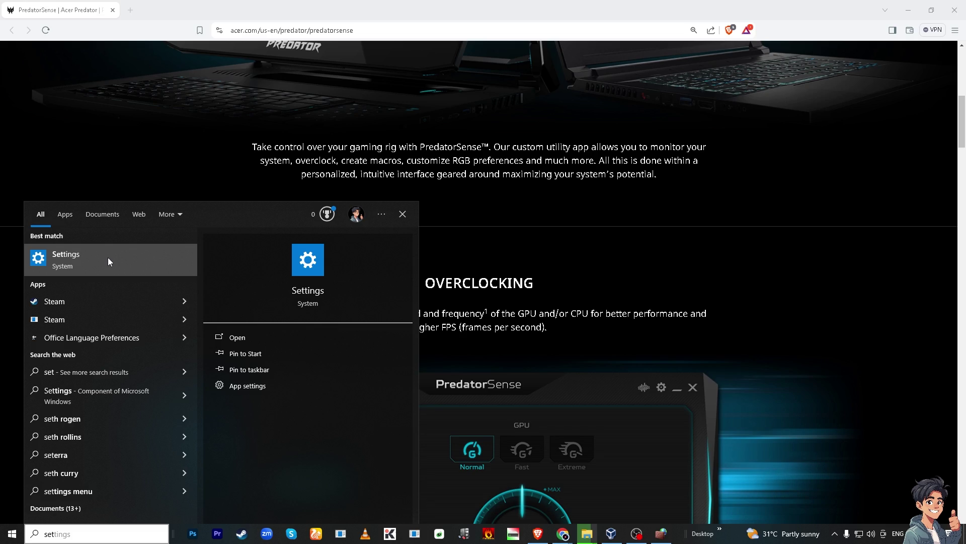
click(108, 258)
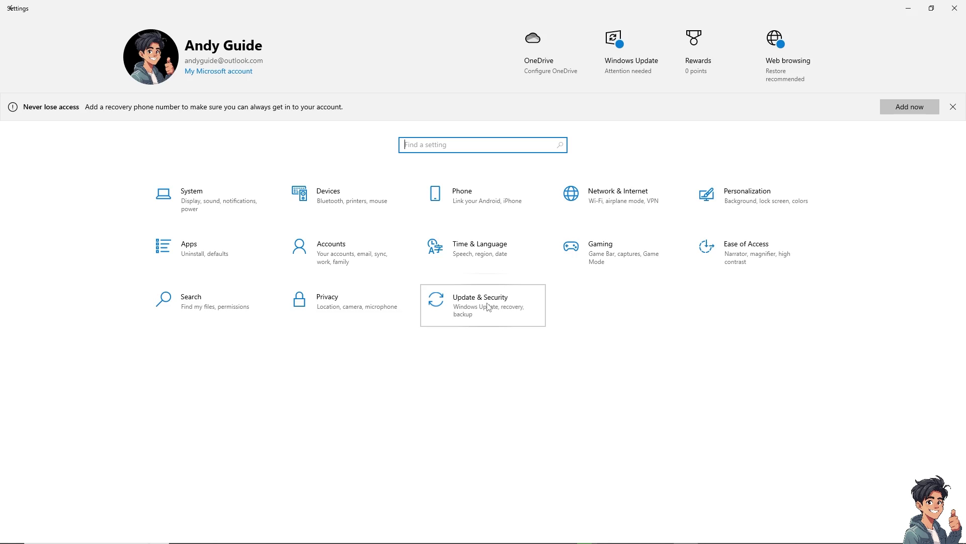
click(489, 307)
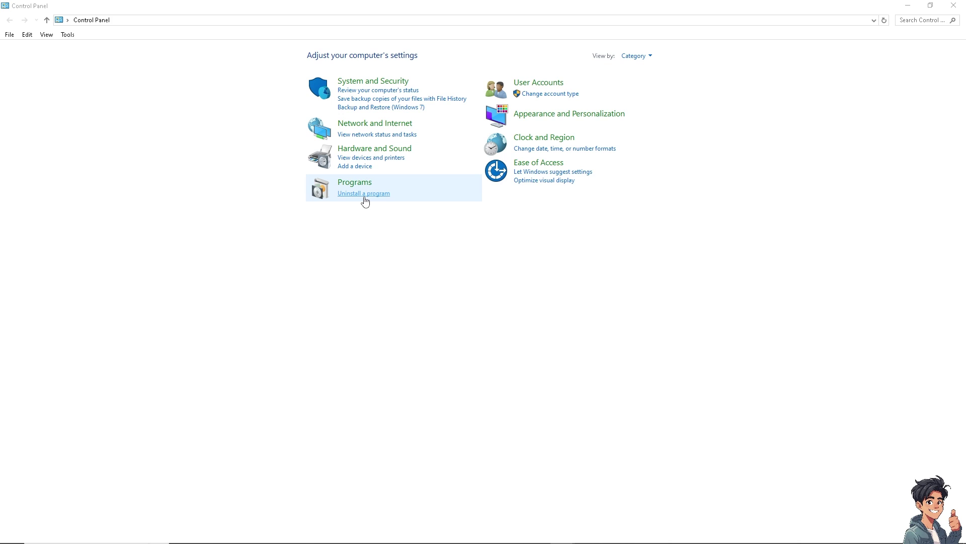
Go to Programs > Uninstall a program in Control Panel.
click(364, 194)
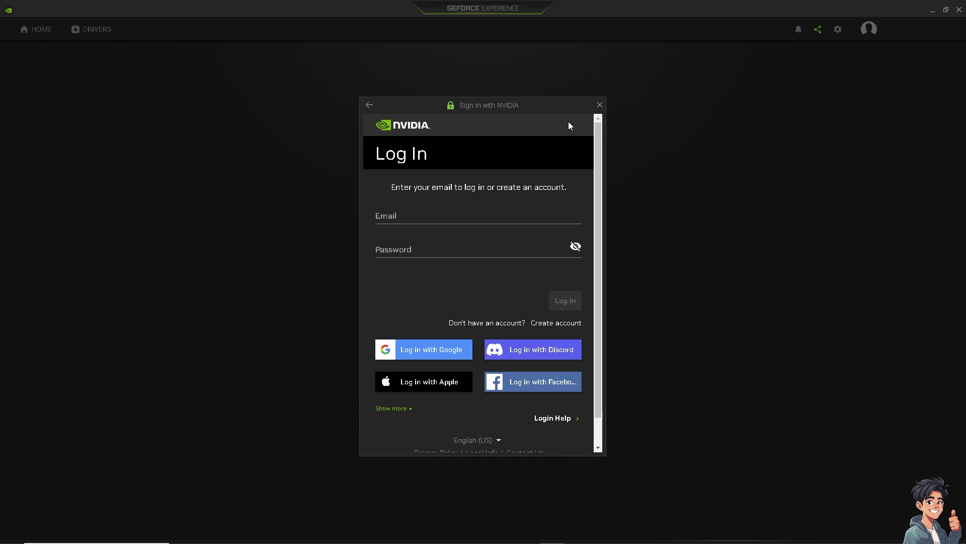
Dismiss the NVIDIA Log In dialog to reveal the GeForce Experience welcome screen.
click(600, 106)
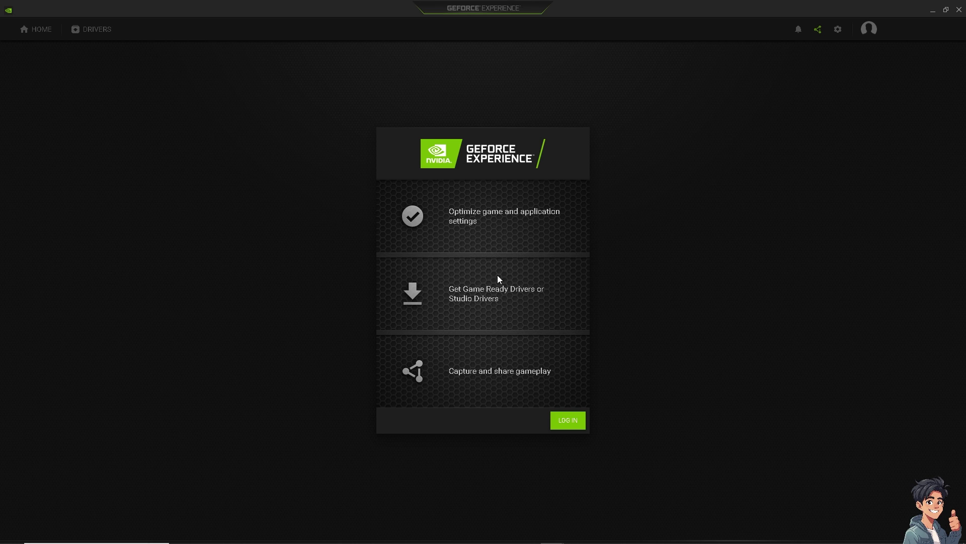
Launch Command Prompt as administrator from search and maximize it.
click(50, 534)
text(cmd)
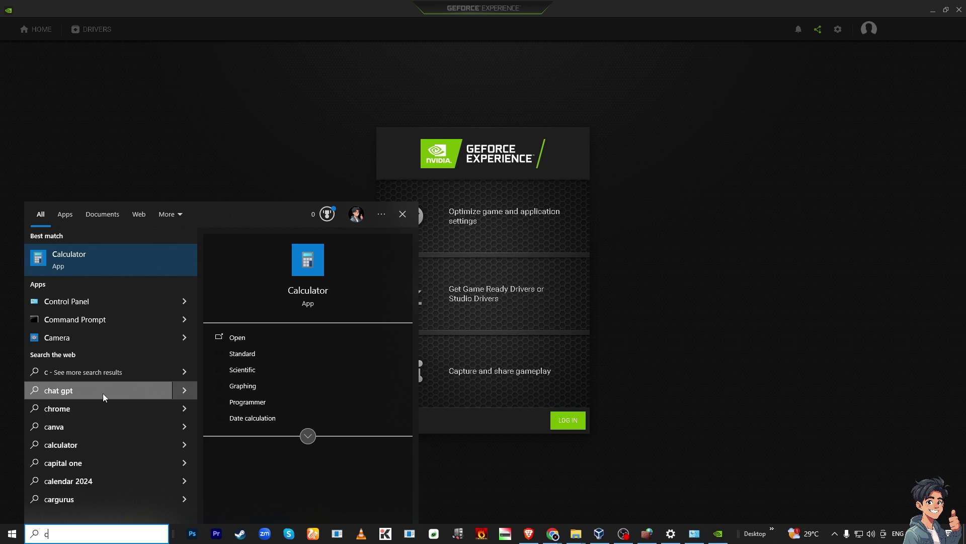
right_click(99, 265)
click(121, 276)
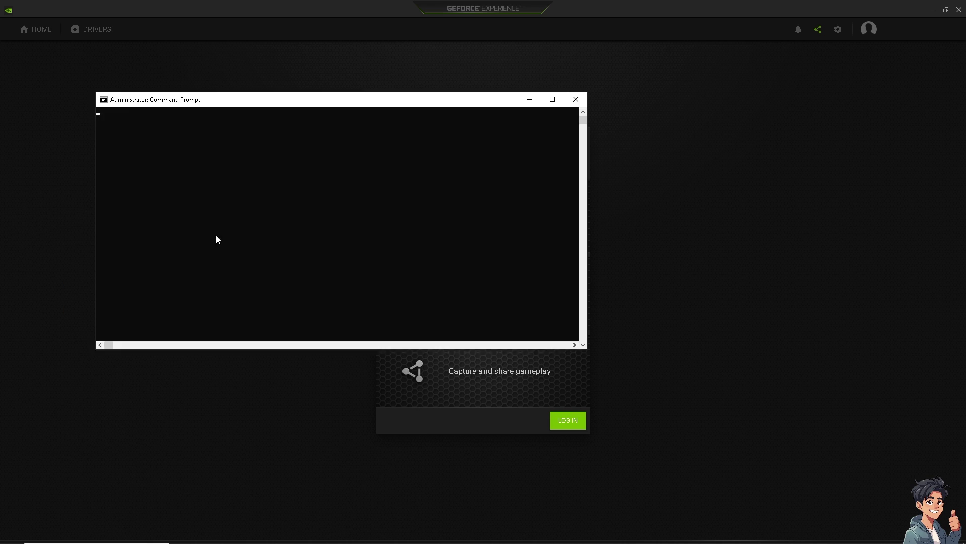
click(552, 99)
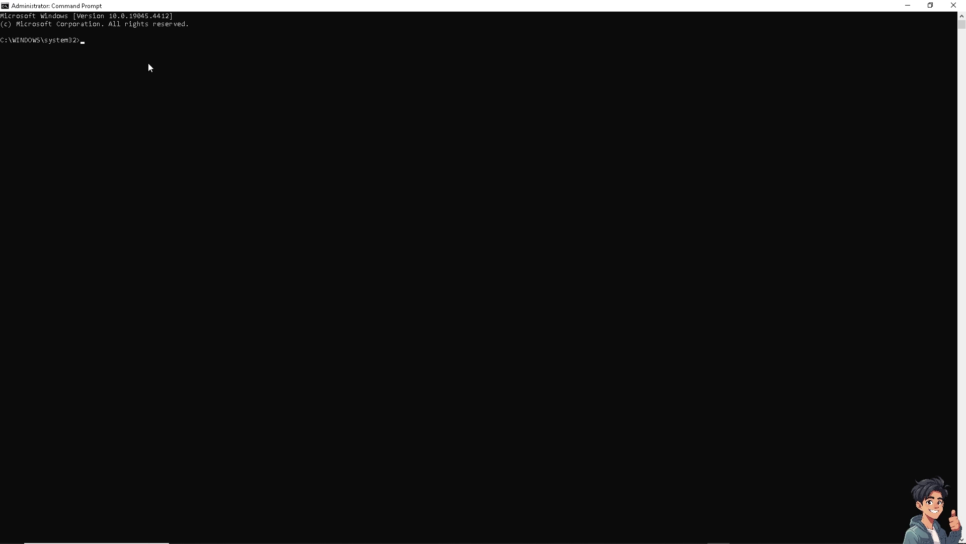
Run sfc /scannow, which reports a pending system repair needing a restart.
text(sfc /scannow)
key(Return)
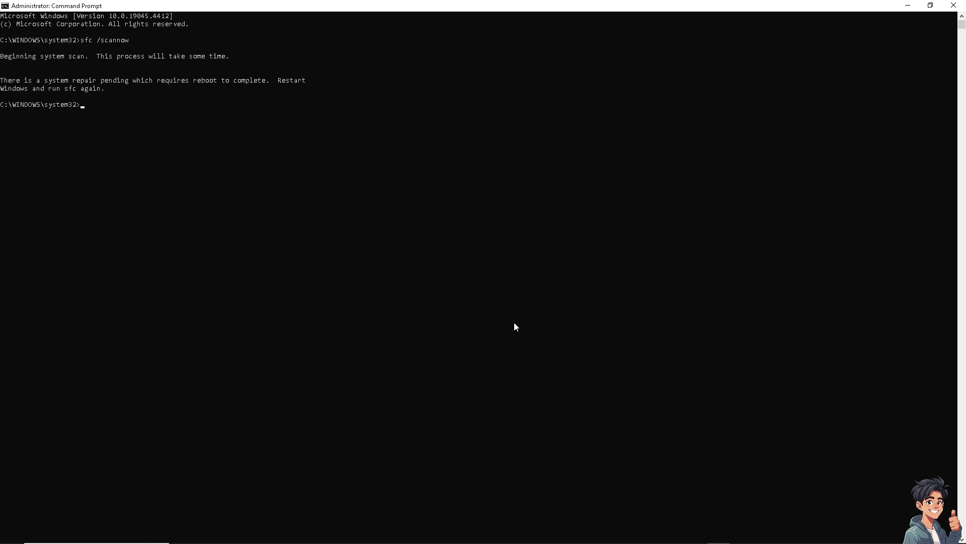
key(super)
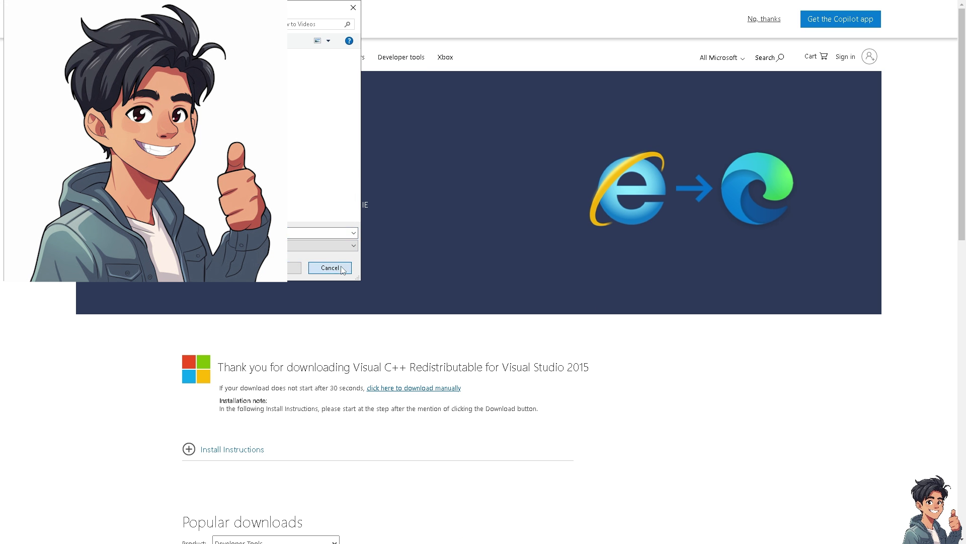
Cancel the Save As dialog for the Visual C++ 2015 Redistributable download.
click(330, 268)
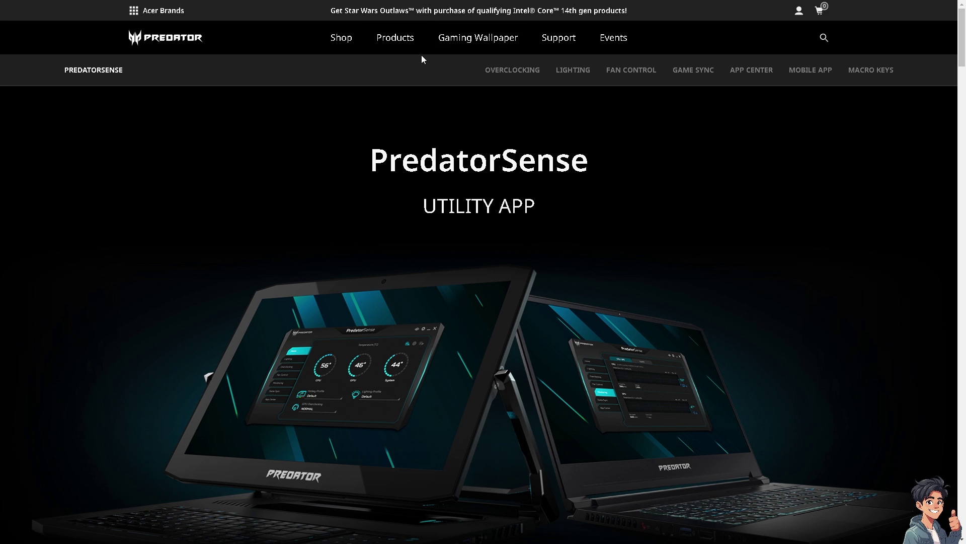
Go to Acer's Support page and scroll down to Warranty and Repair Services.
click(563, 38)
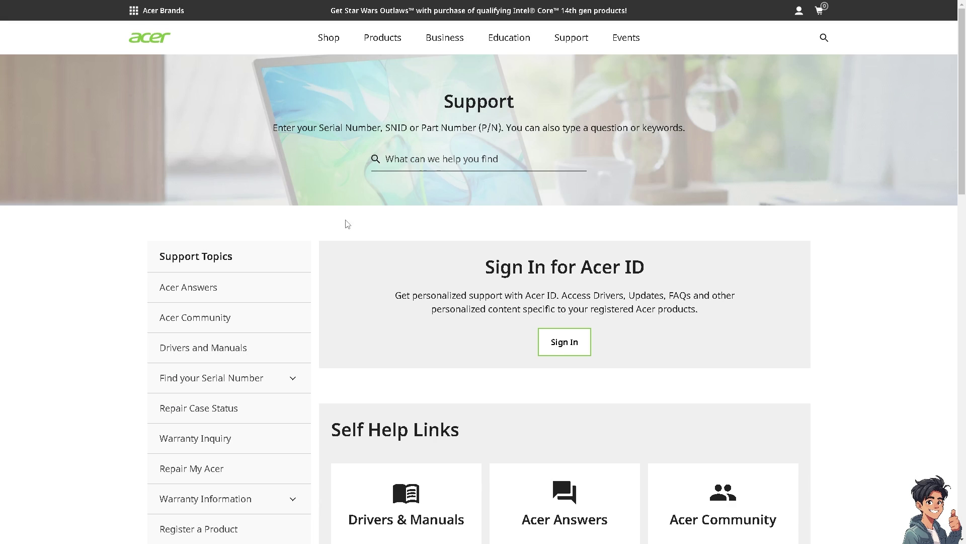
scroll(345, 234, down, 2)
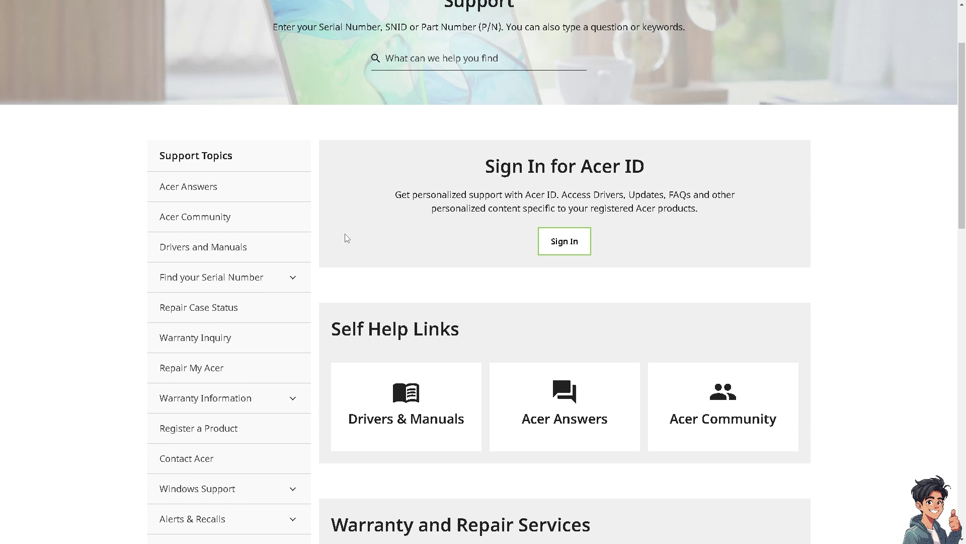
scroll(347, 238, down, 1)
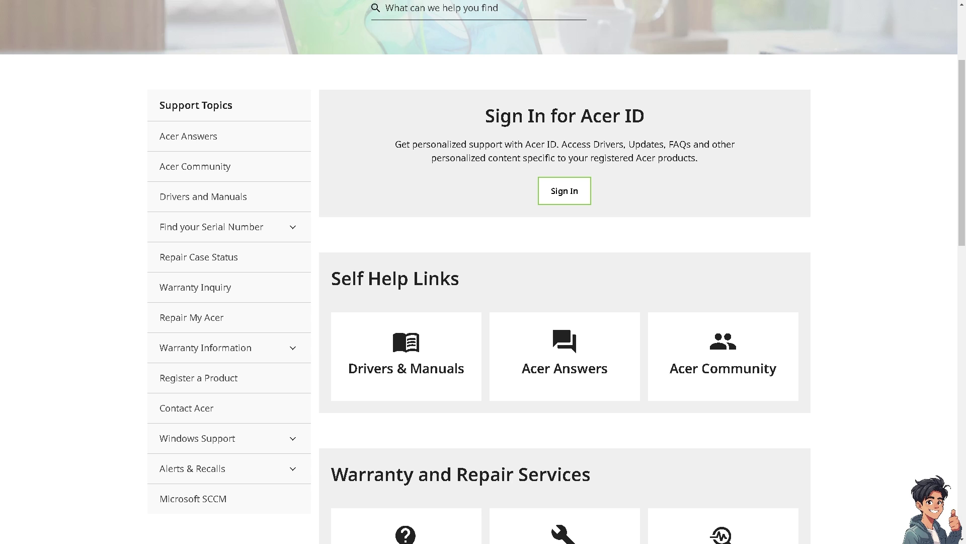
scroll(645, 377, down, 4)
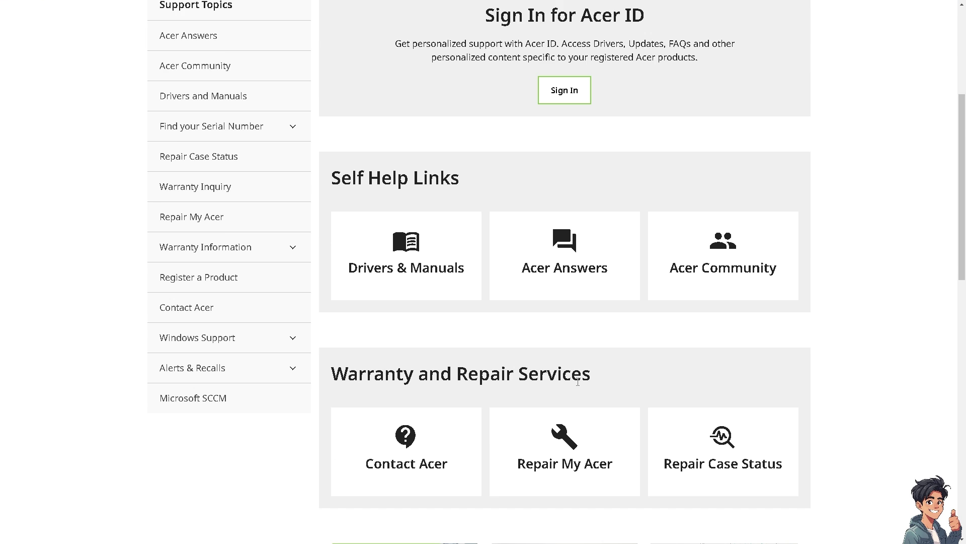
scroll(393, 333, down, 1)
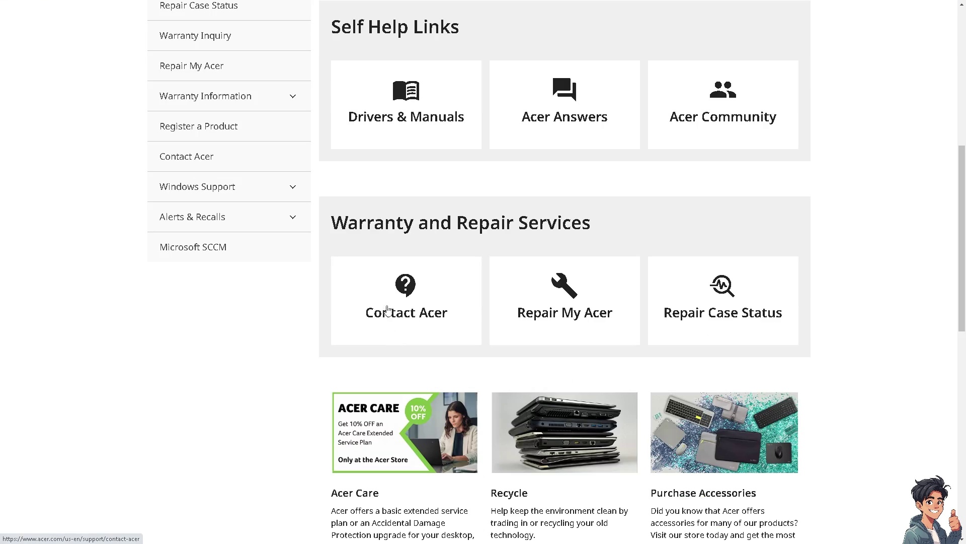
Go to Contact Acer and scroll through its SMS, Live Chat and Phone technical support options.
click(382, 294)
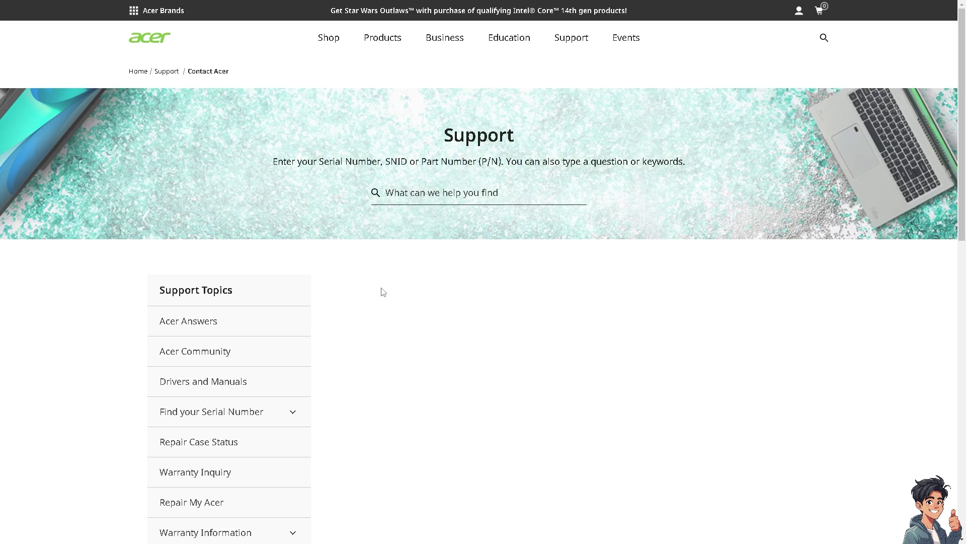
scroll(385, 302, down, 1)
scroll(386, 308, down, 1)
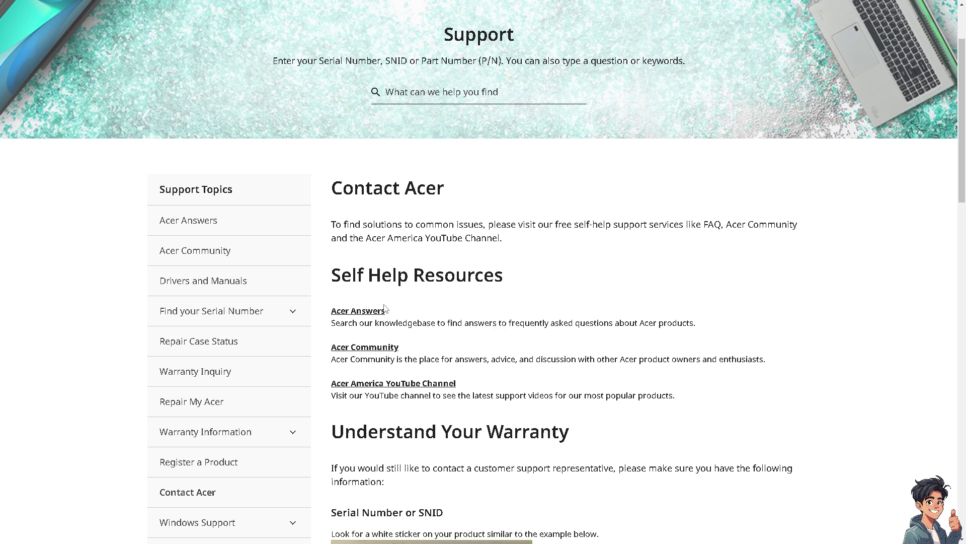
scroll(386, 308, down, 7)
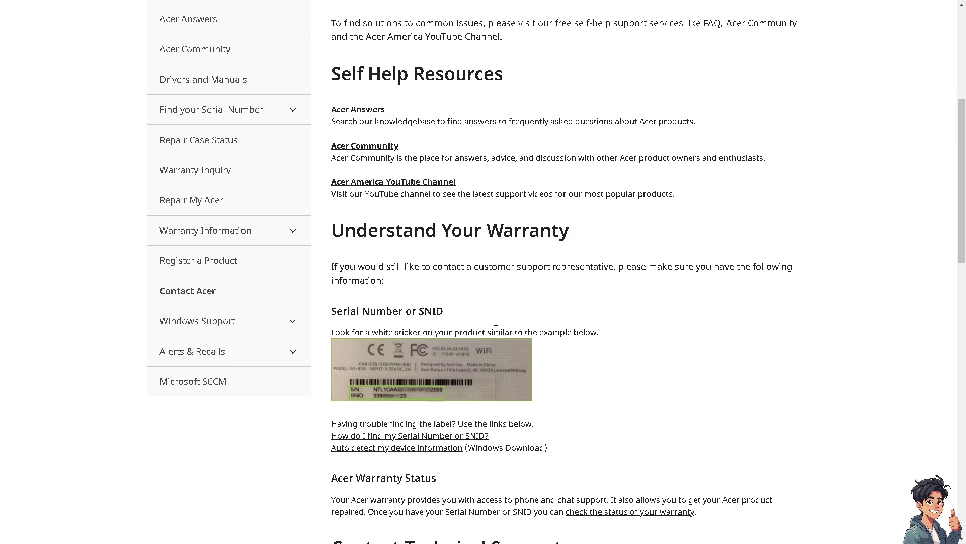
scroll(480, 328, down, 3)
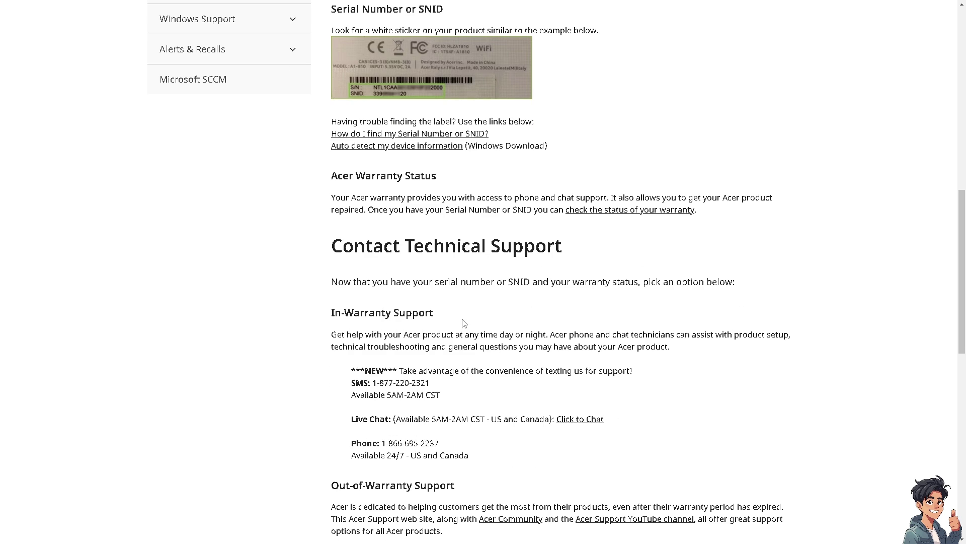
scroll(400, 327, down, 2)
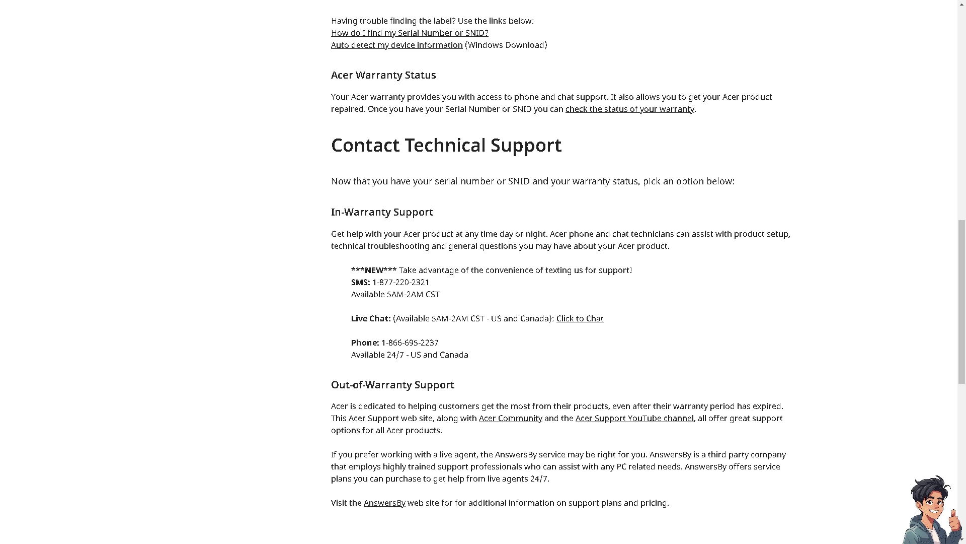
scroll(544, 385, down, 2)
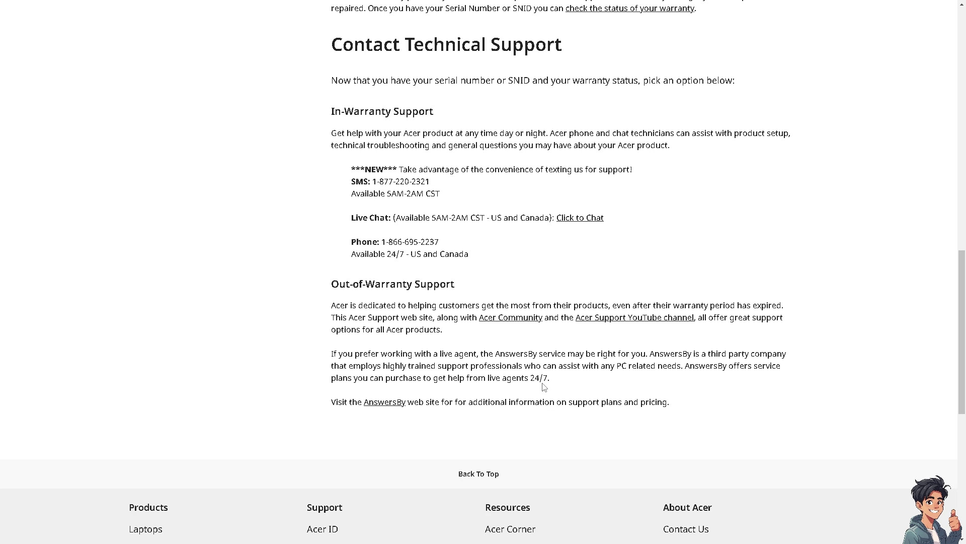
scroll(544, 385, down, 1)
scroll(543, 387, up, 20)
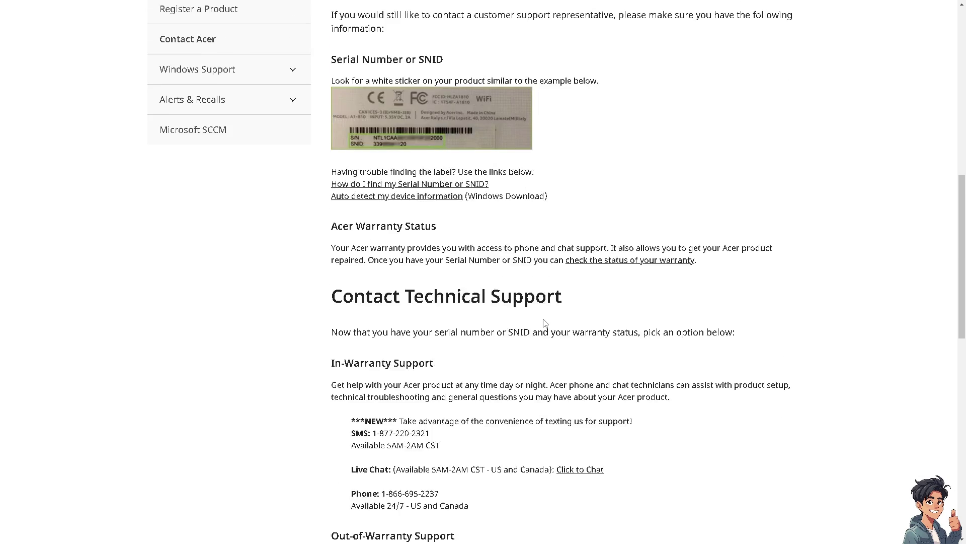